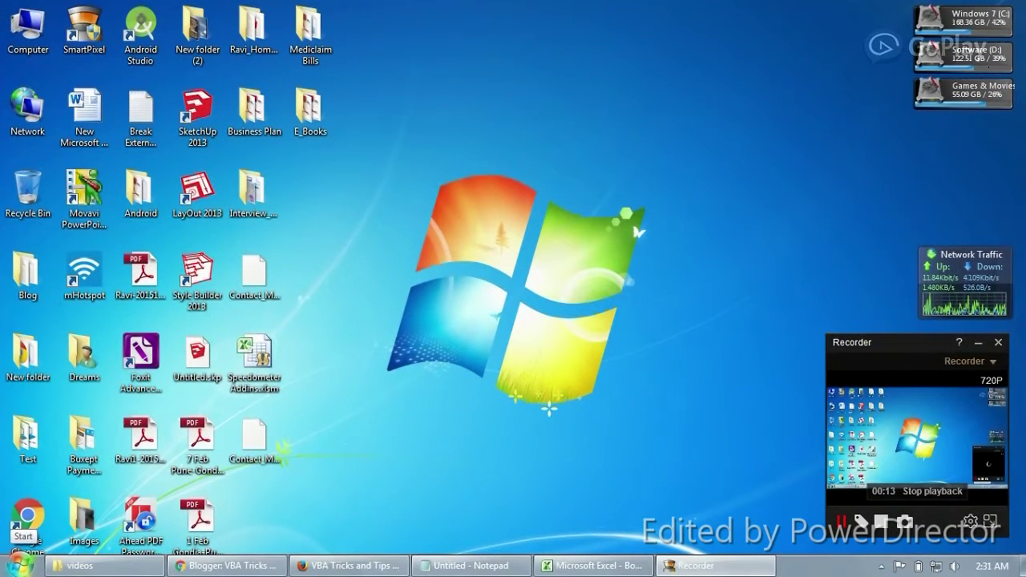
Launch Microsoft Excel 2010 from the Windows 7 Start menu.
click(19, 565)
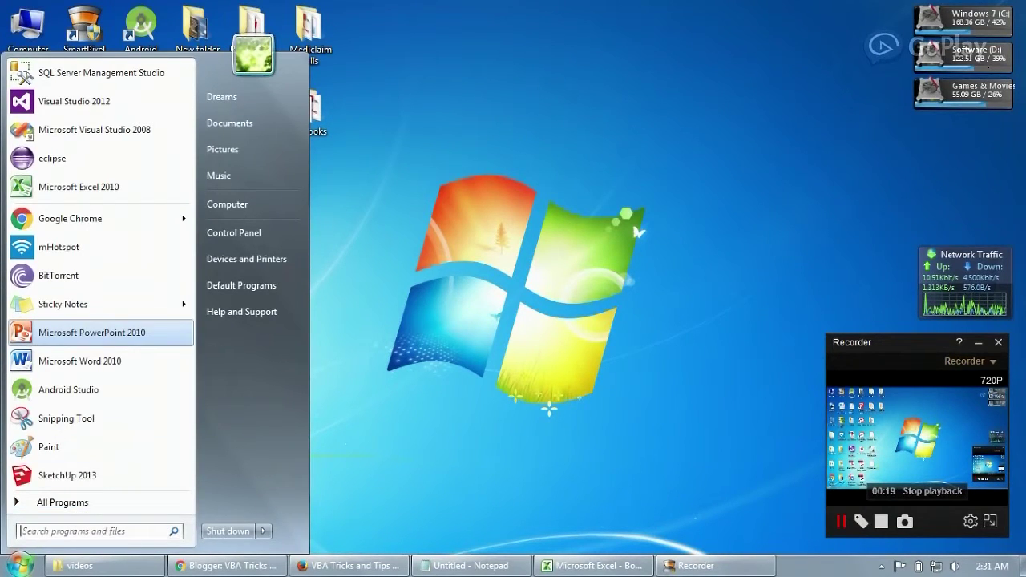
key(Up)
key(Up)
key(Up)
key(Up)
key(Up)
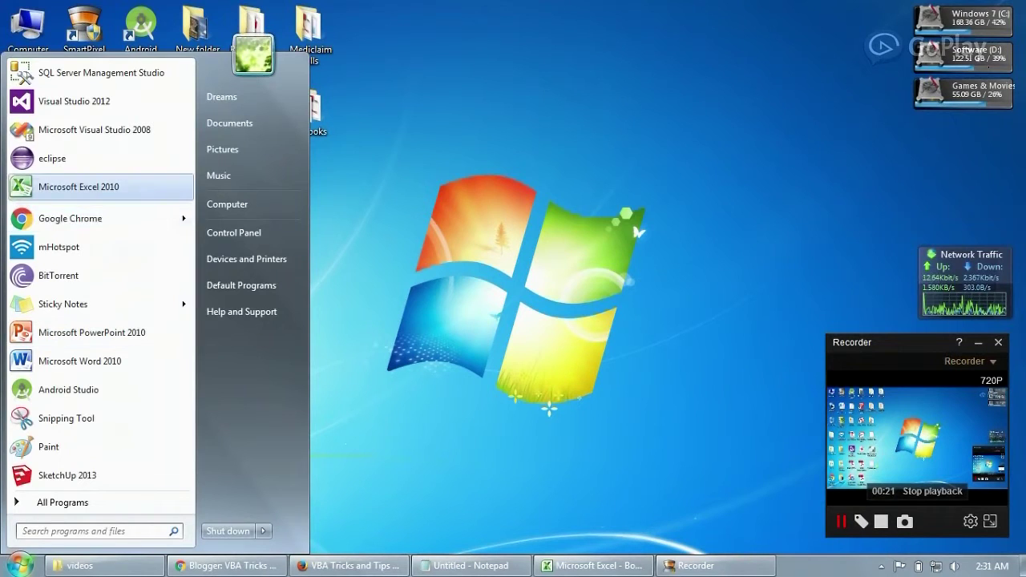
key(Return)
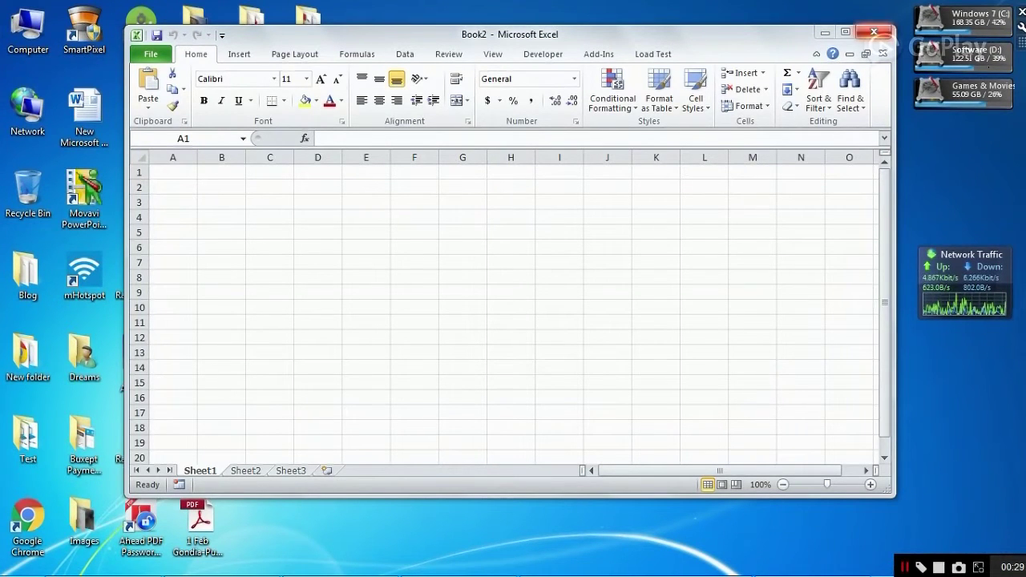
Maximize Excel, open the Developer tab's Add-Ins list and browse for an add-in file.
click(844, 32)
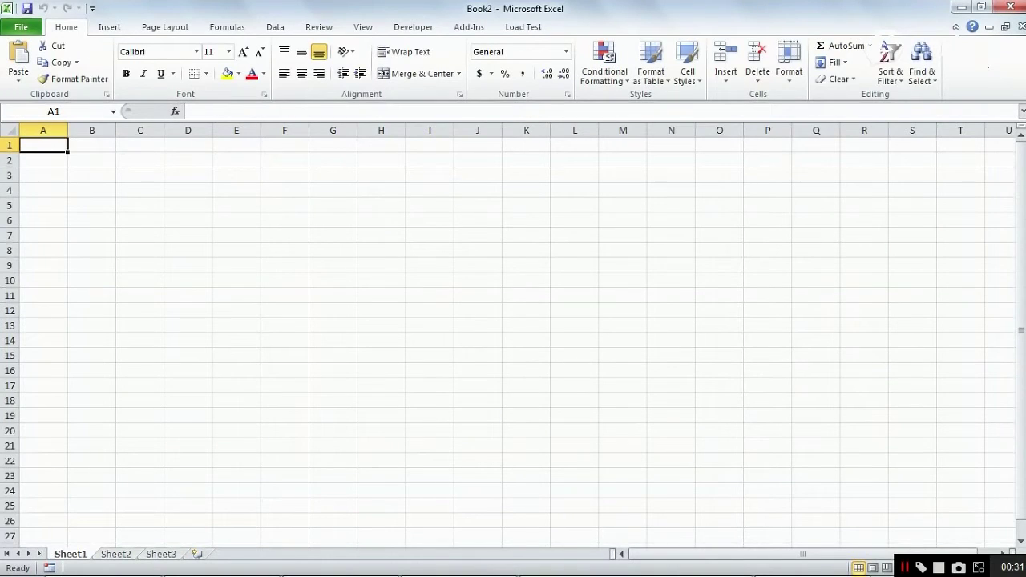
click(413, 27)
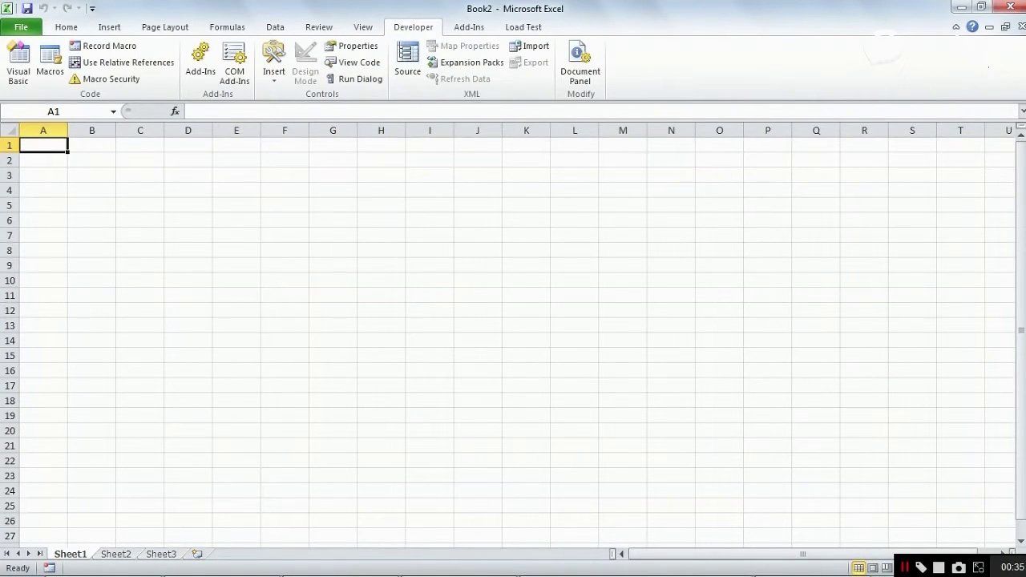
click(200, 60)
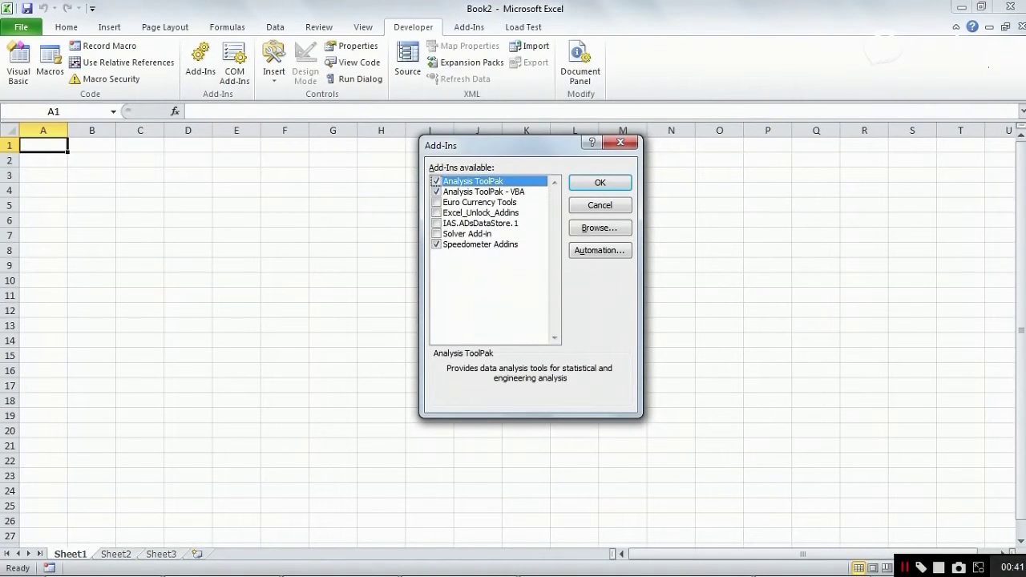
click(599, 228)
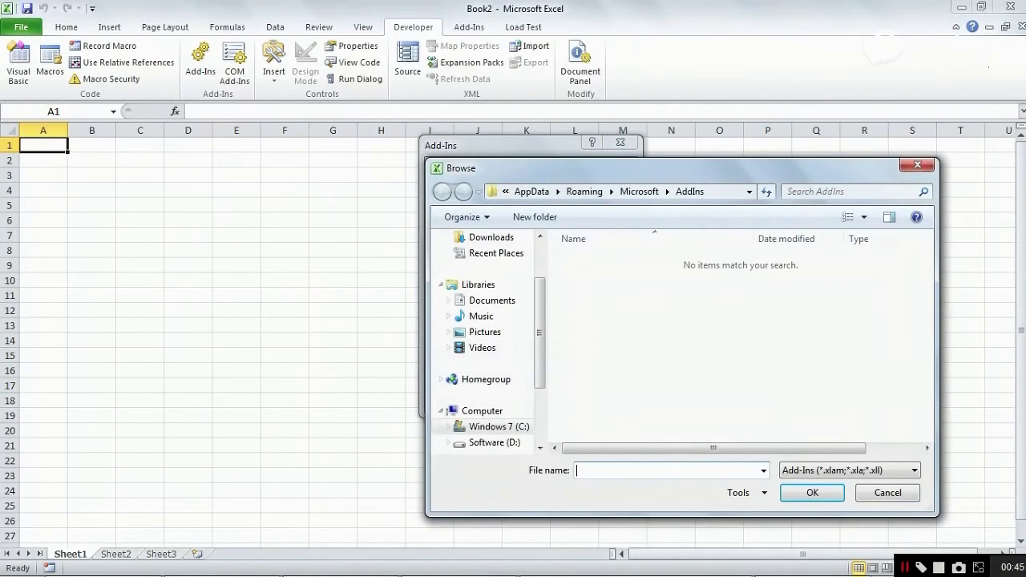
Load Speedometer_Addins.xlam from the Desktop Blog folder, replacing the existing copy, and close Add-Ins.
scroll(485, 337, up, 2)
click(485, 291)
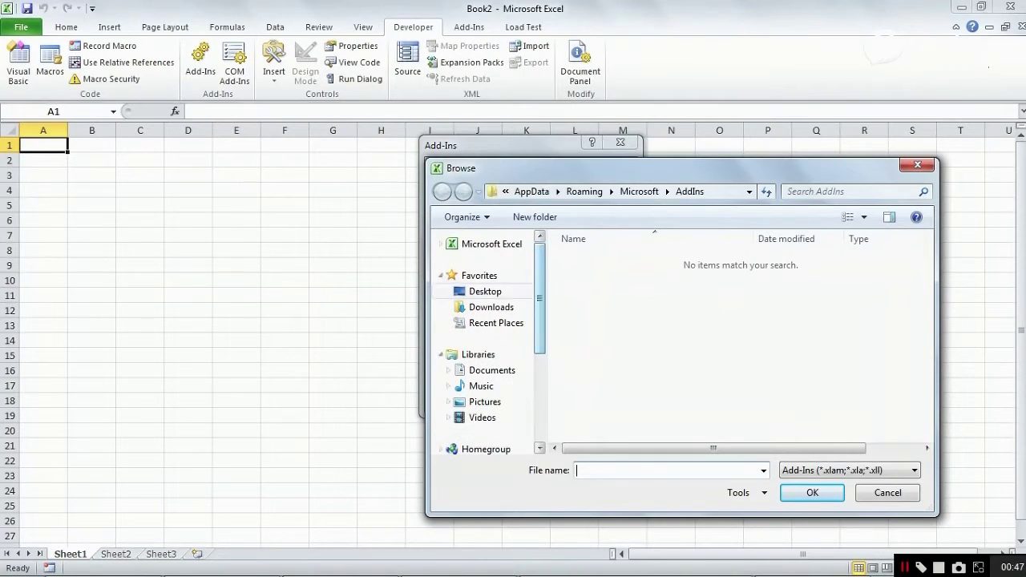
scroll(654, 336, down, 3)
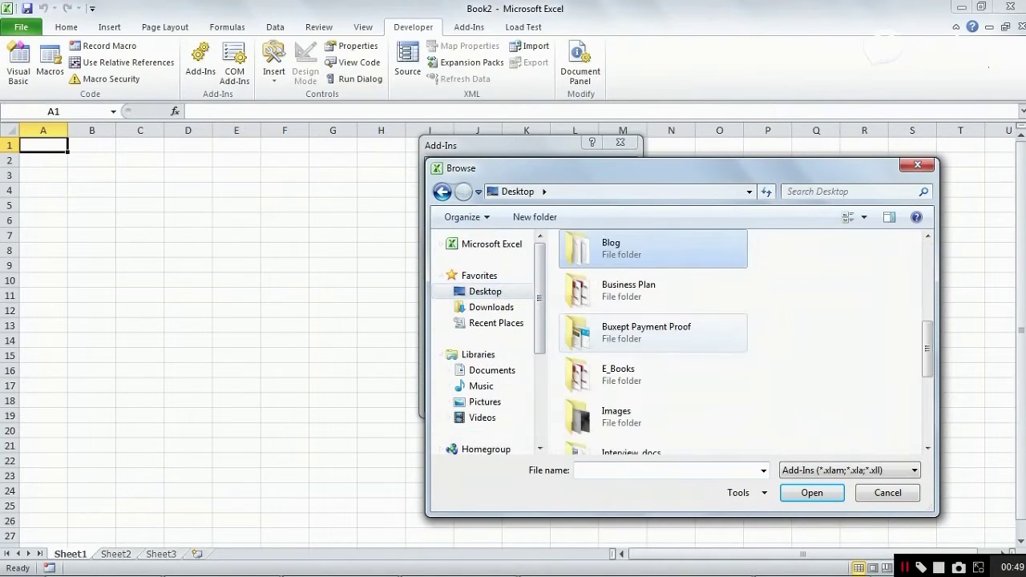
double_click(634, 250)
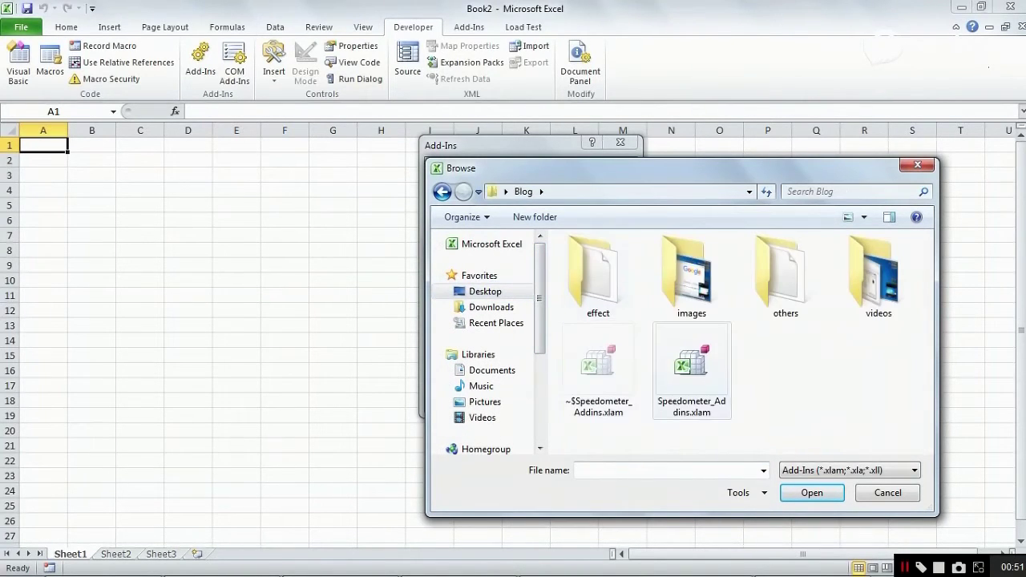
click(691, 367)
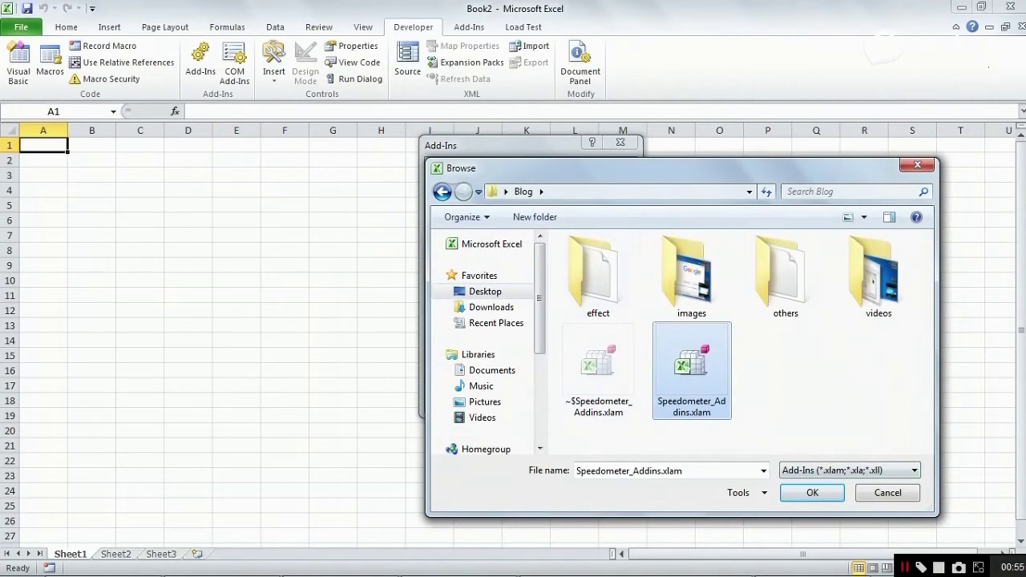
key(Return)
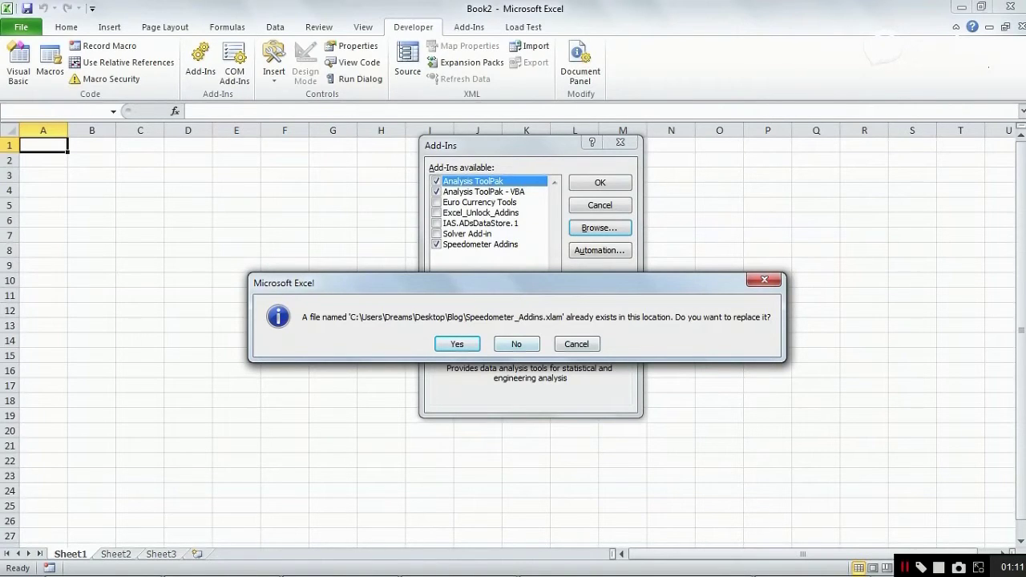
key(Return)
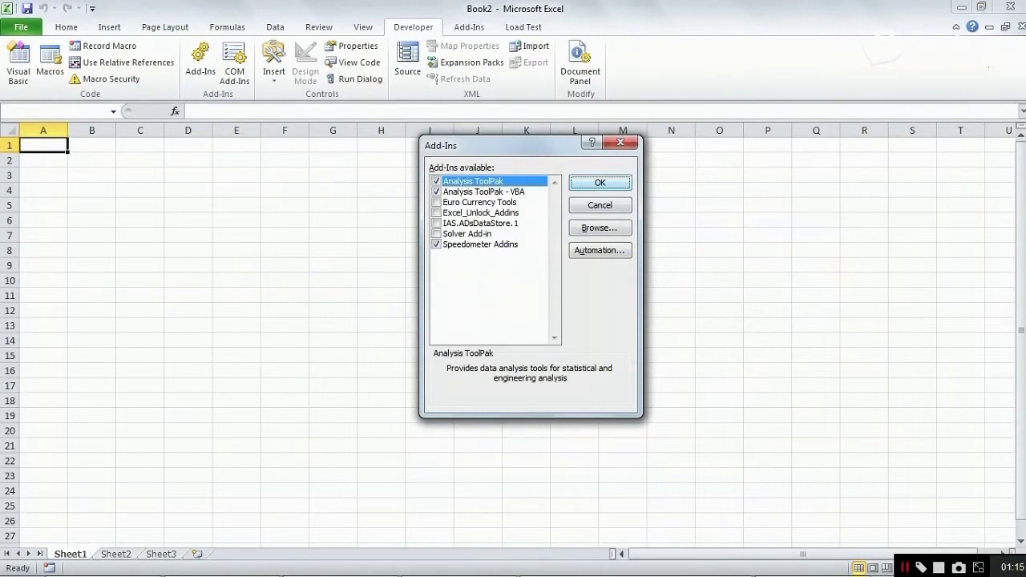
key(Return)
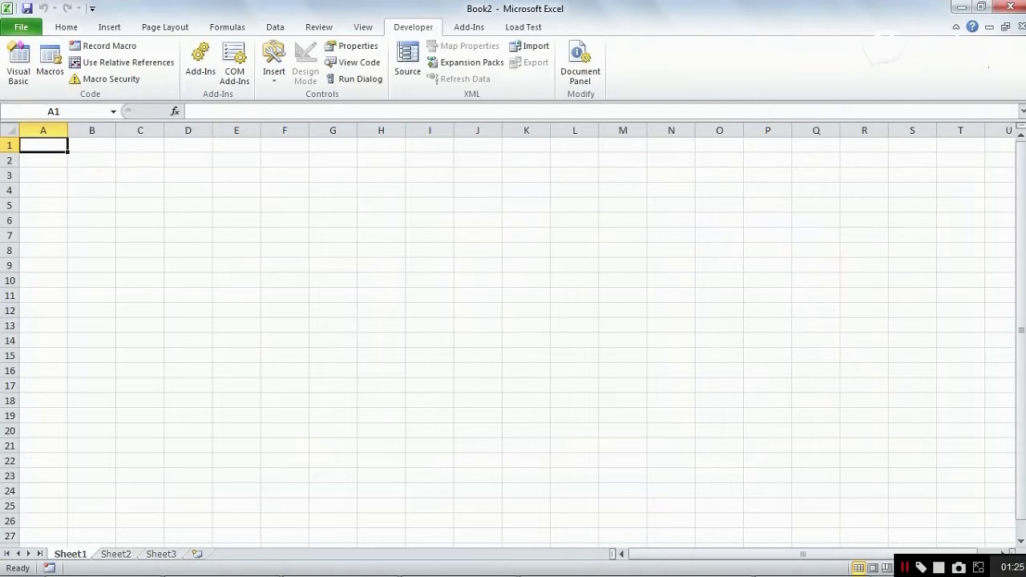
Enter the heading 'Value' in A1 with 75 beneath it in A2.
text(Va)
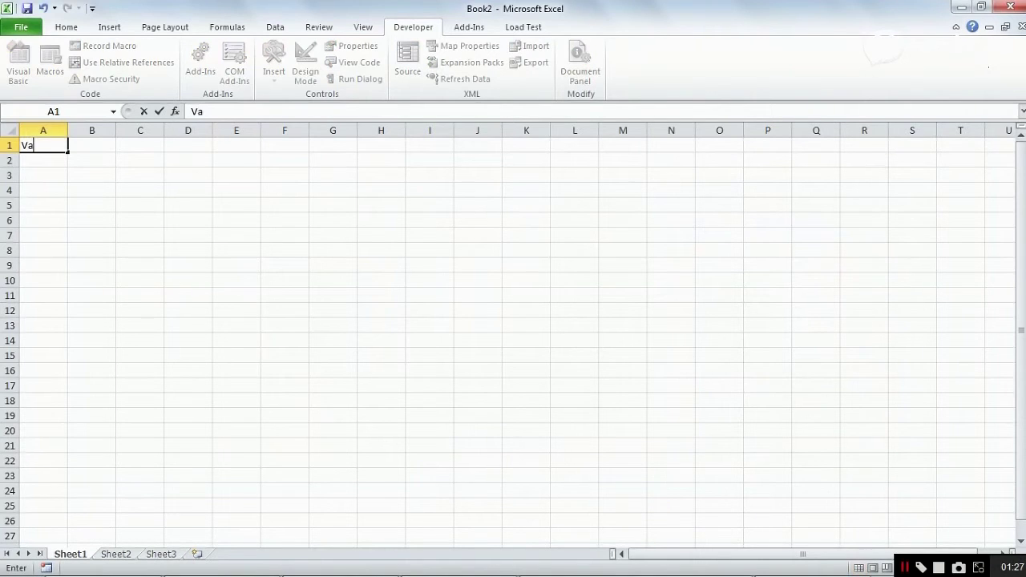
text(lue)
key(Return)
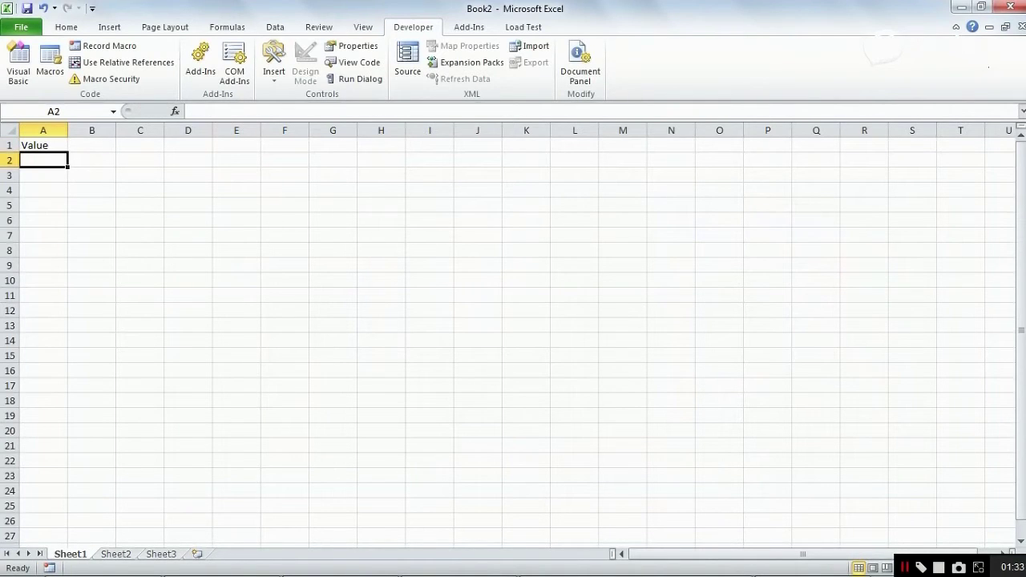
text(75)
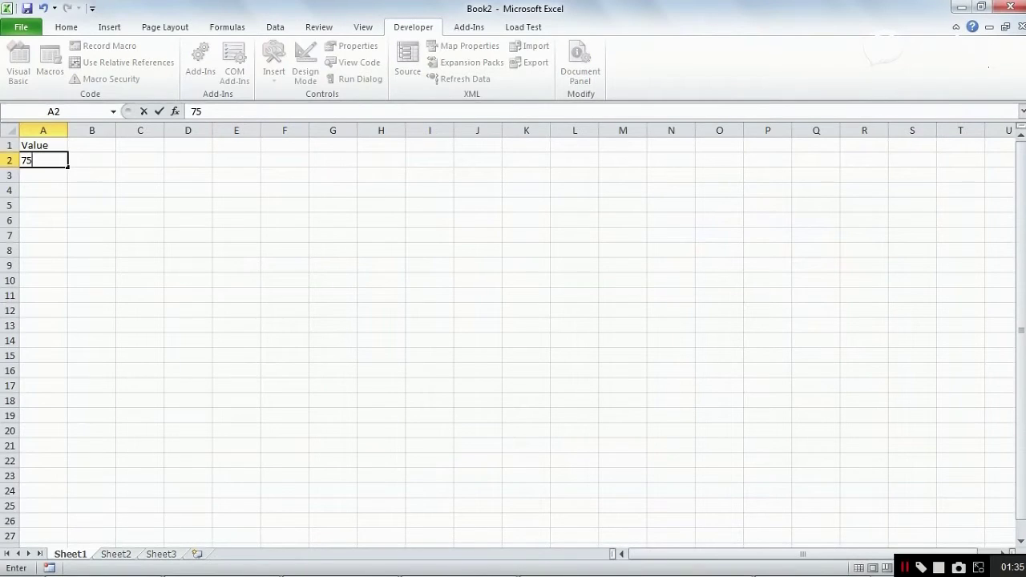
key(Return)
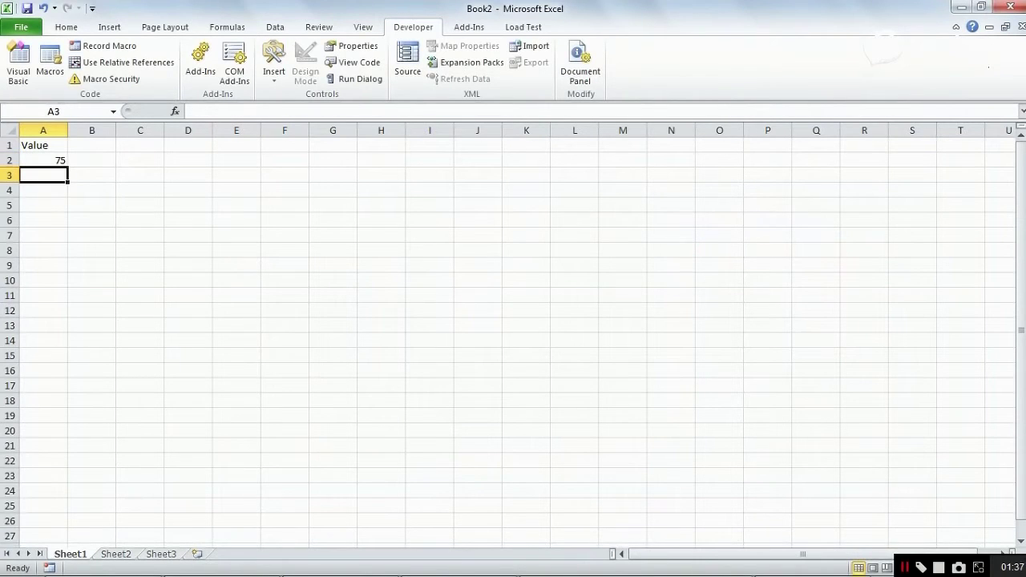
key(Up)
key(Up)
key(Right)
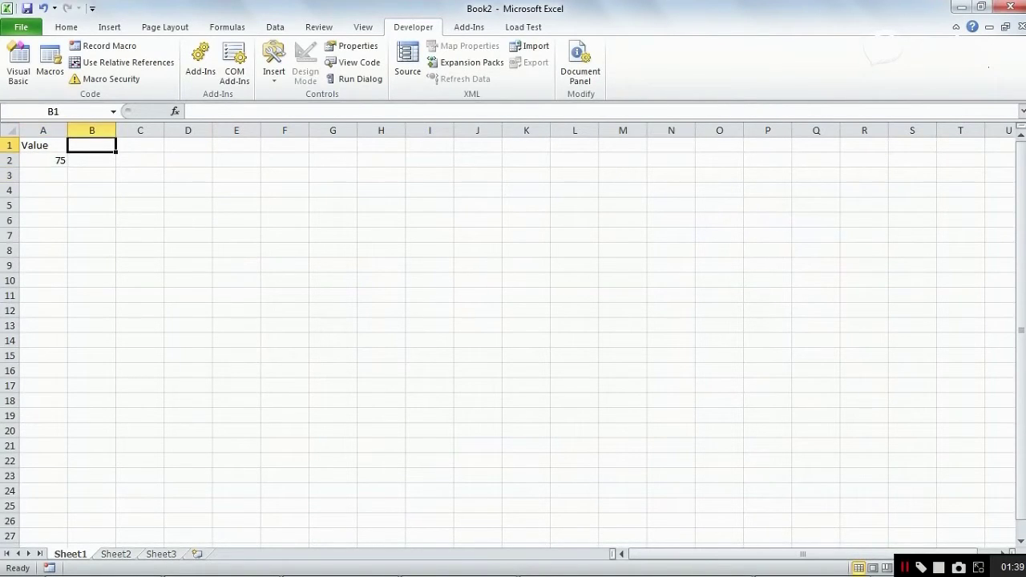
Enter the heading 'Max Value' in B1 with 150 in B2, then return to A1.
text(Ma)
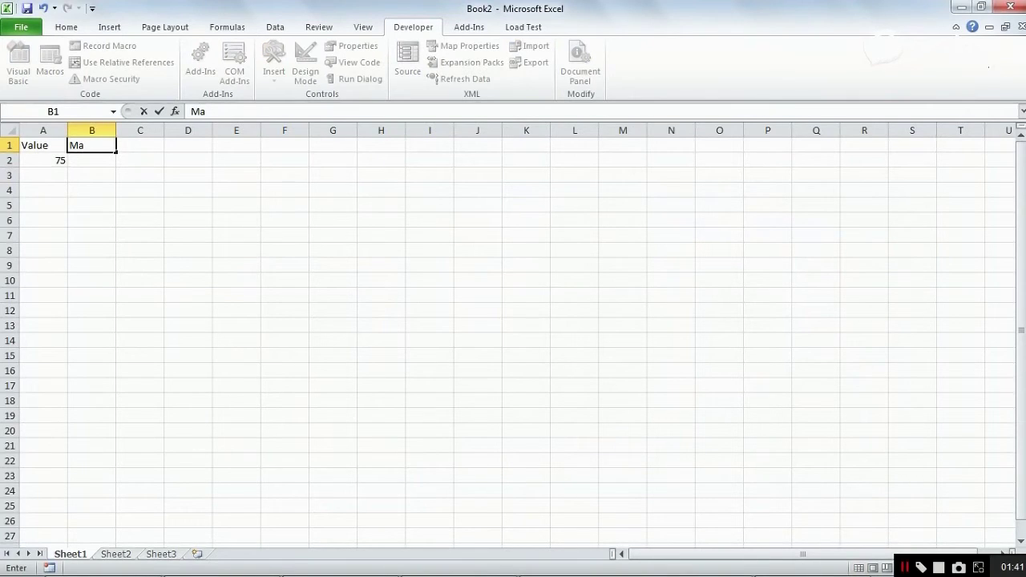
text(x)
text( Va)
text(lue)
key(Return)
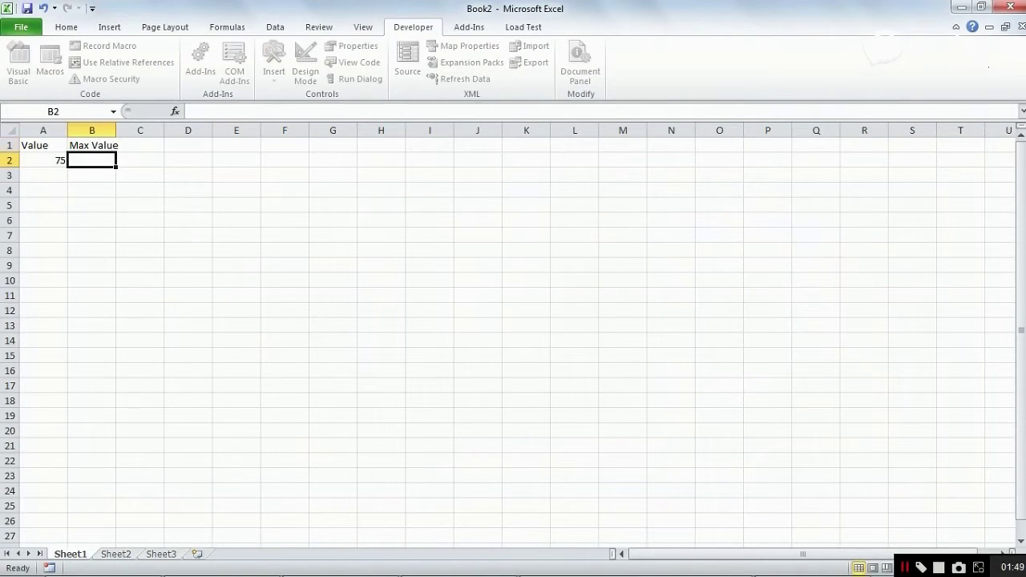
text(150)
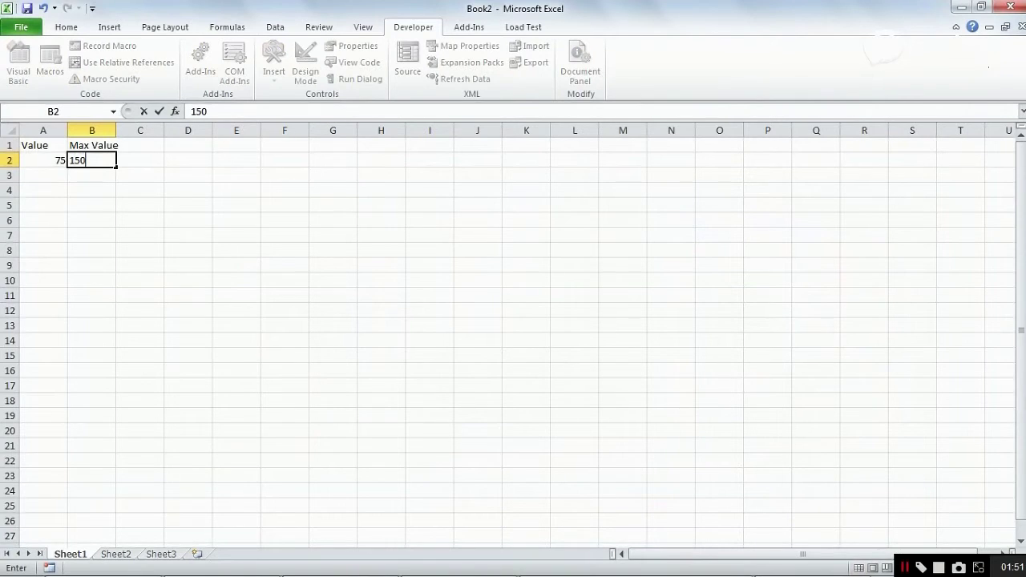
key(Return)
key(Up)
key(Left)
key(Up)
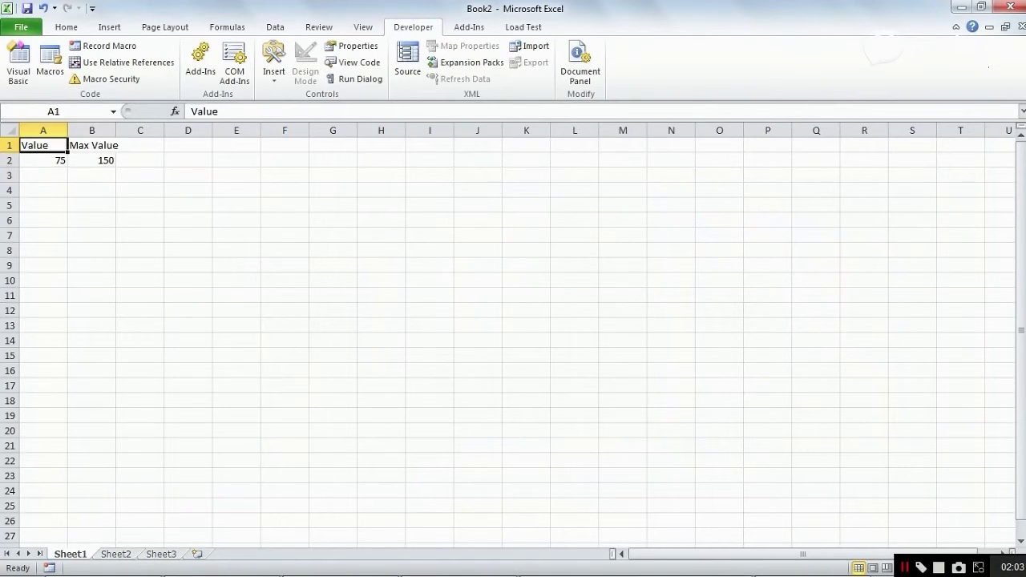
Launch Create Speedometer Chart from the Add-Ins tab's Create Speedometer menu.
click(469, 27)
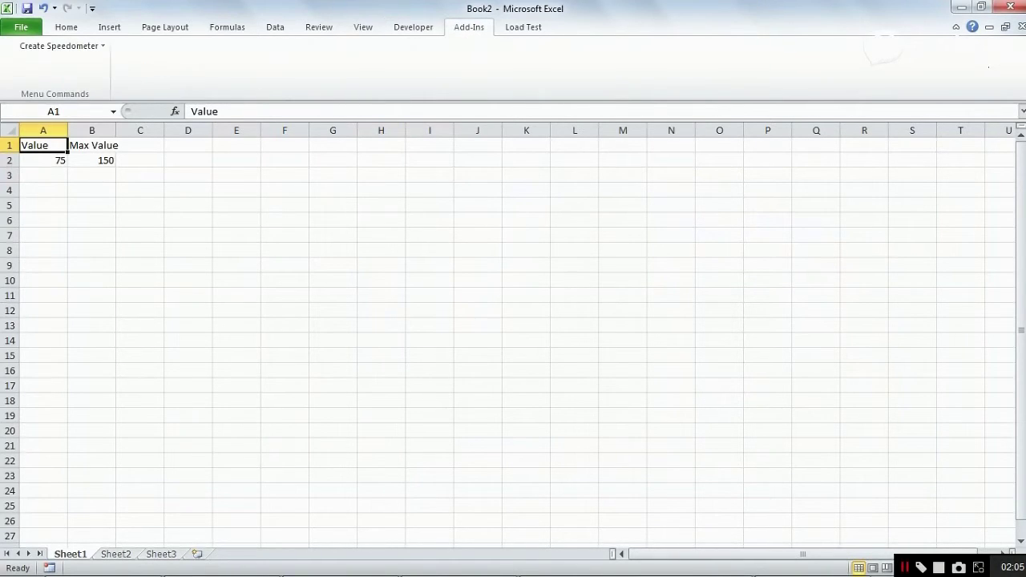
click(60, 46)
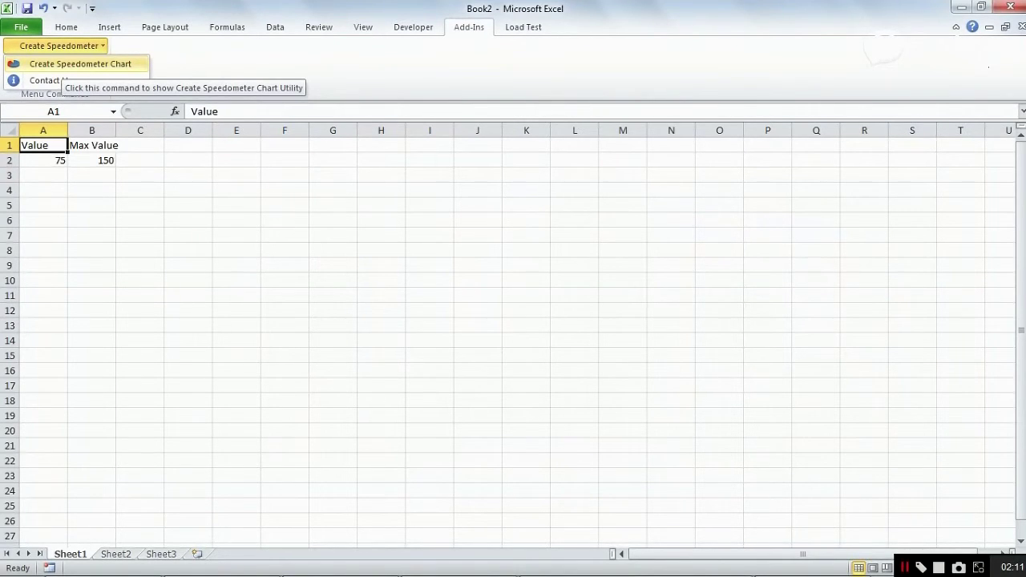
click(80, 63)
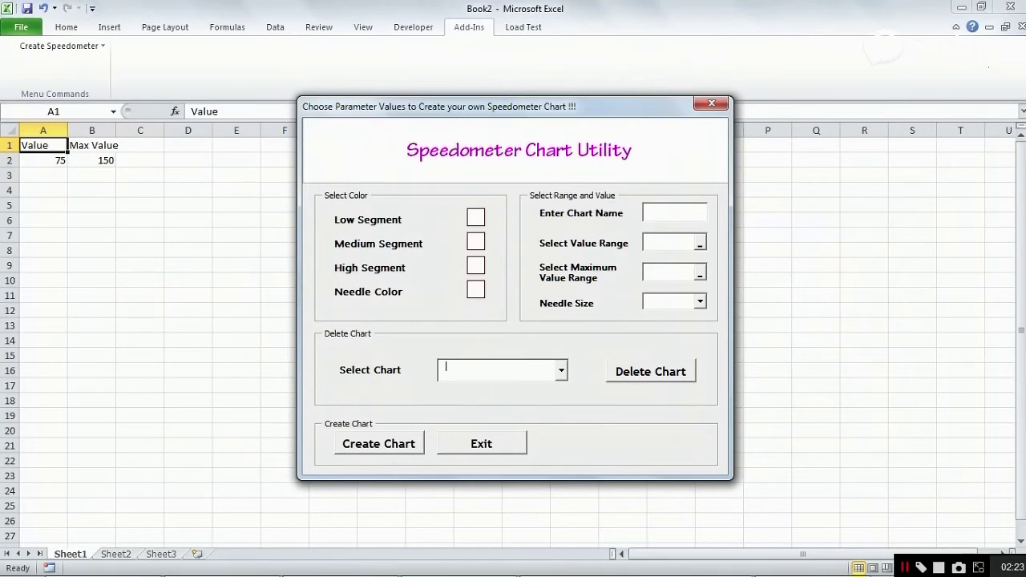
Check the empty Select Chart list in the Speedometer Chart Utility and close it.
key(alt+Down)
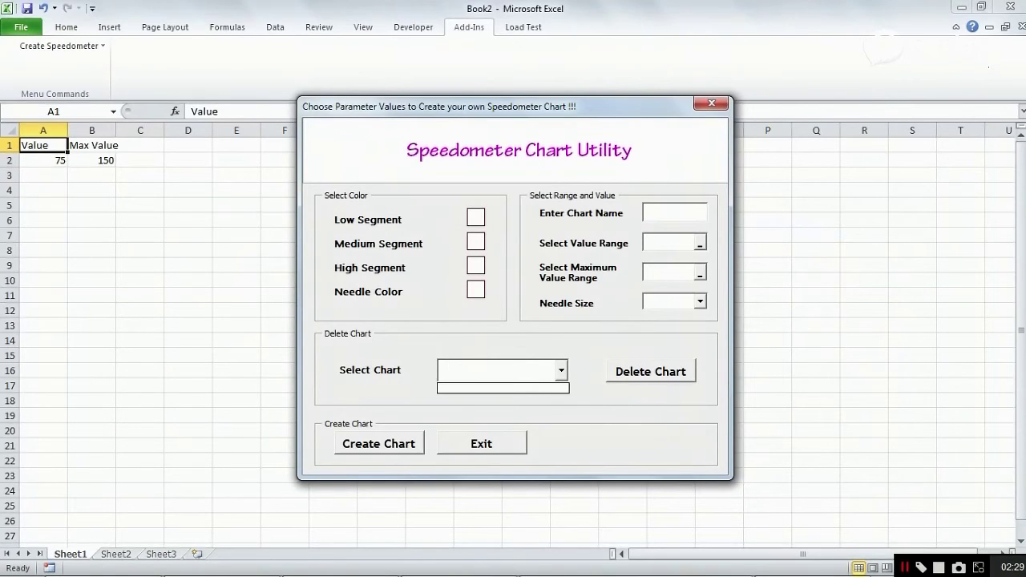
key(Escape)
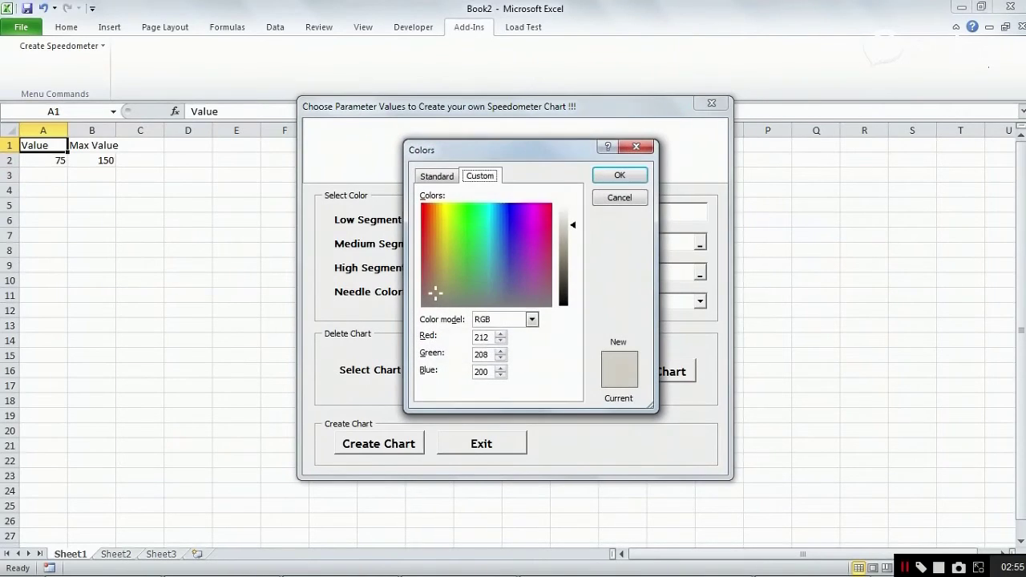
Set the low segment colour to red and the medium segment to orange.
key(ctrl+Tab)
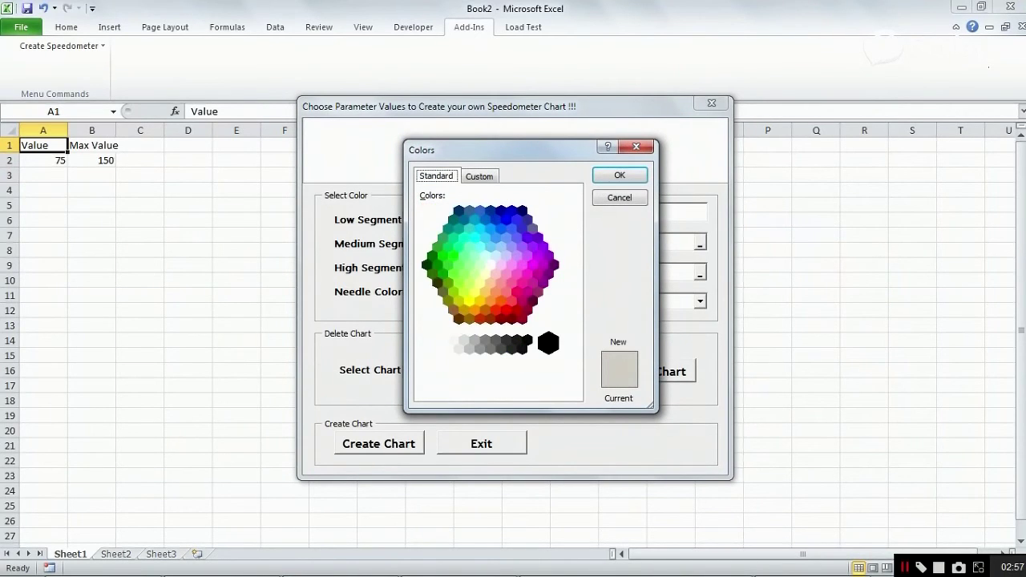
click(503, 308)
click(620, 174)
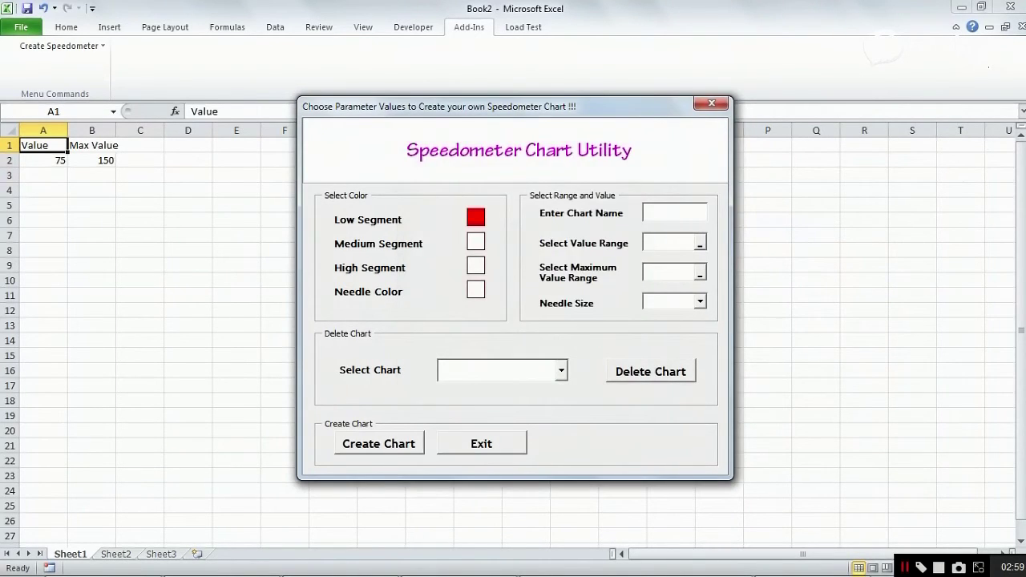
click(475, 241)
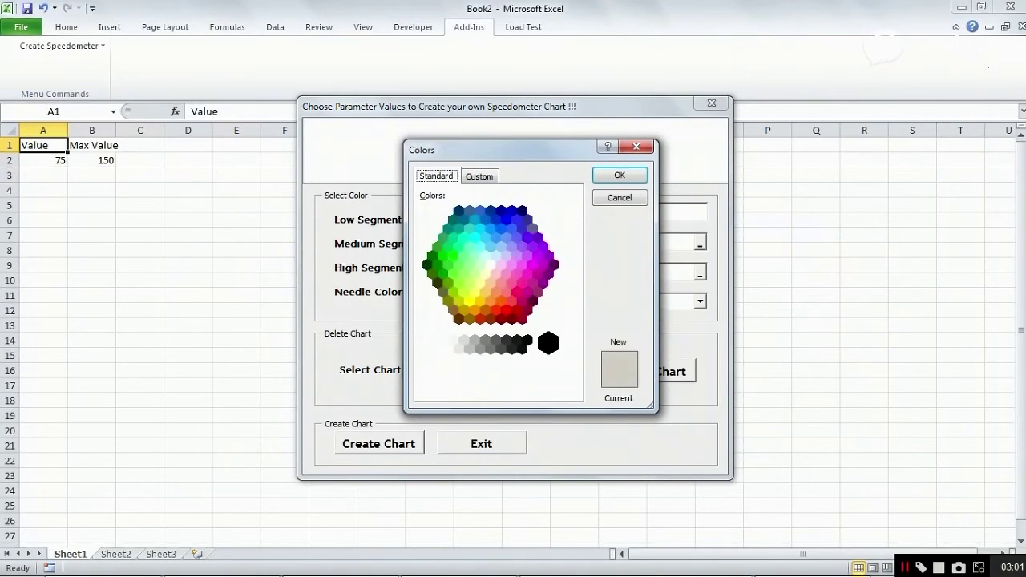
click(475, 311)
key(Return)
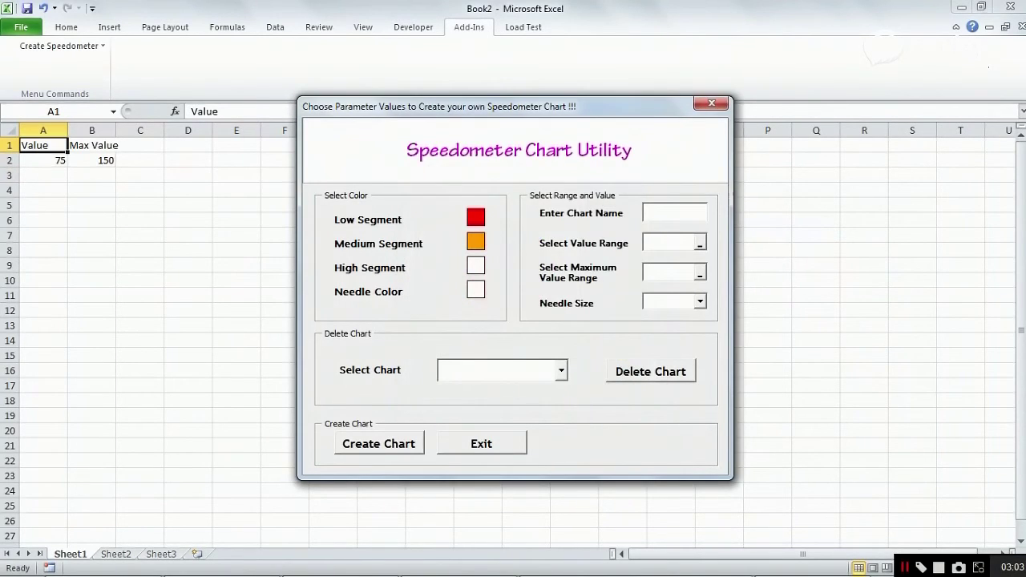
Set the high segment to green and the needle to purple, and name the chart 'My Speedometer'.
click(475, 265)
click(436, 176)
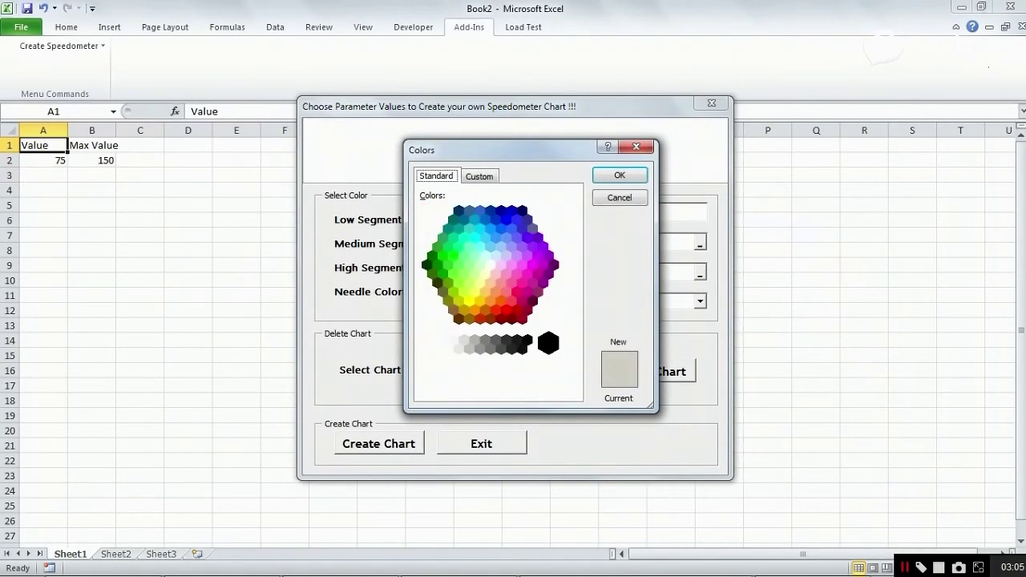
click(436, 263)
key(Return)
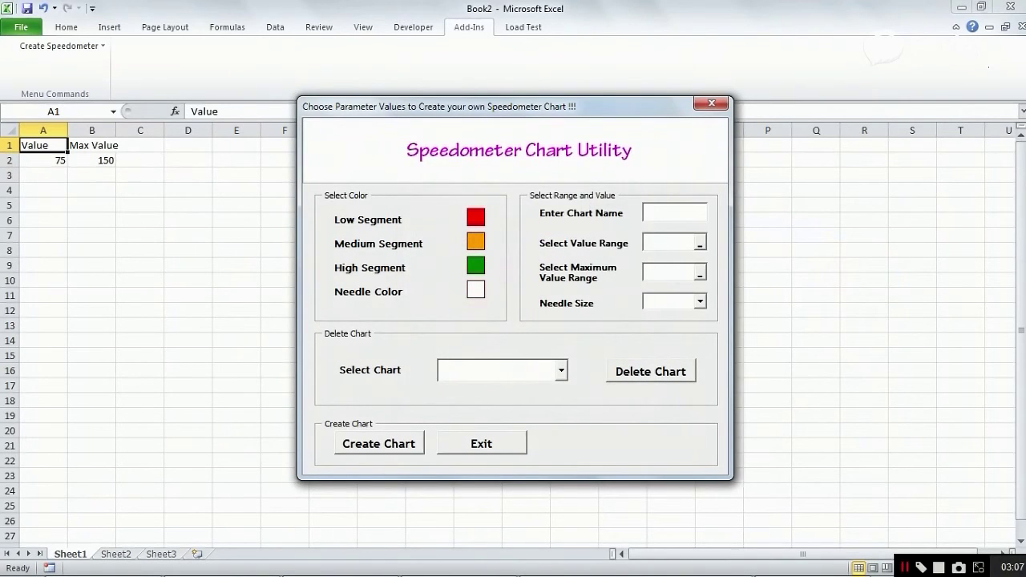
click(475, 289)
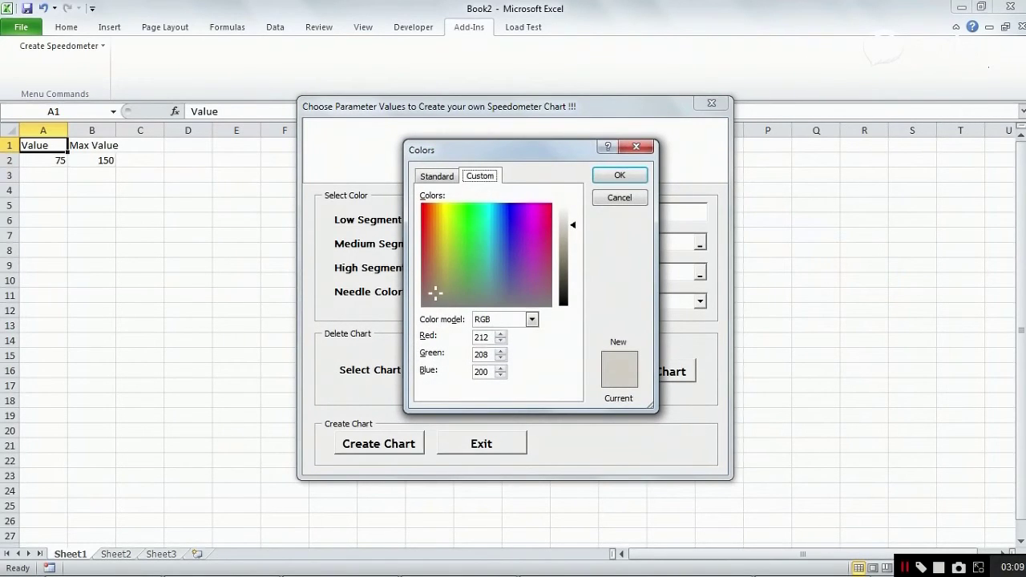
click(436, 176)
click(553, 264)
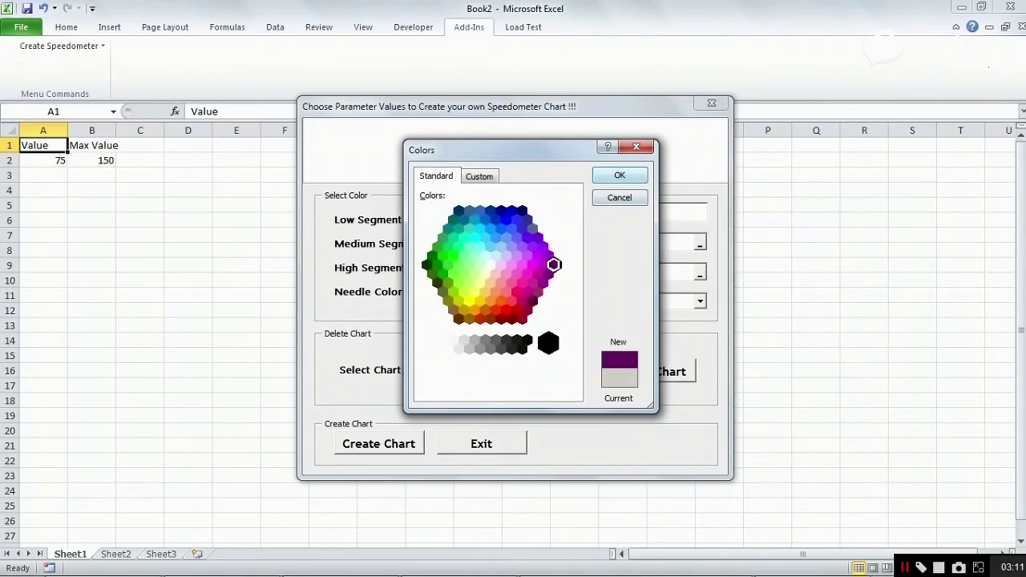
key(Return)
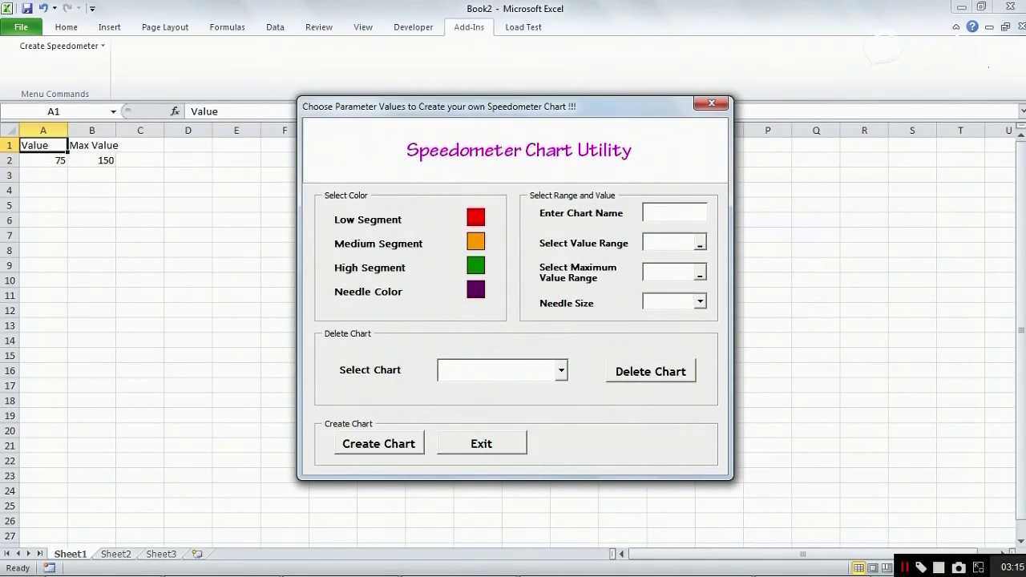
text(My )
text(Spee)
text(domet)
text(er)
Use A2 as the gauge value, B2 as maximum, needle size 3, and create the chart.
key(Tab)
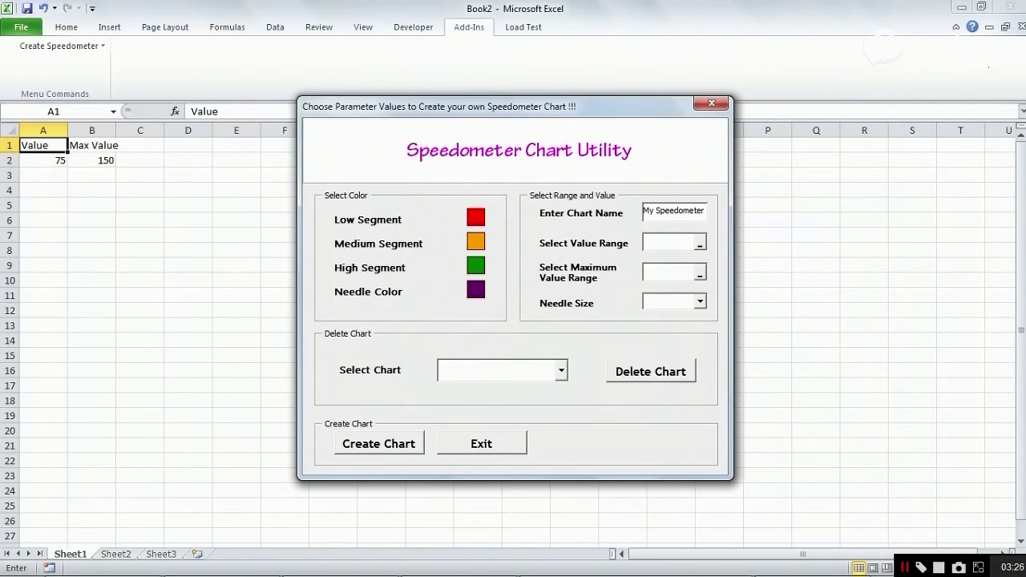
key(Down)
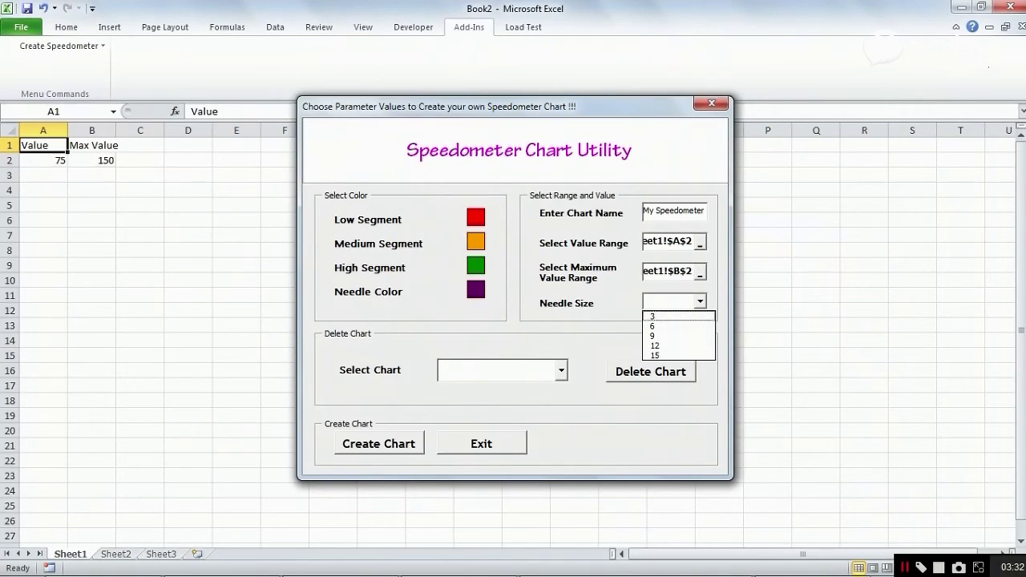
key(Return)
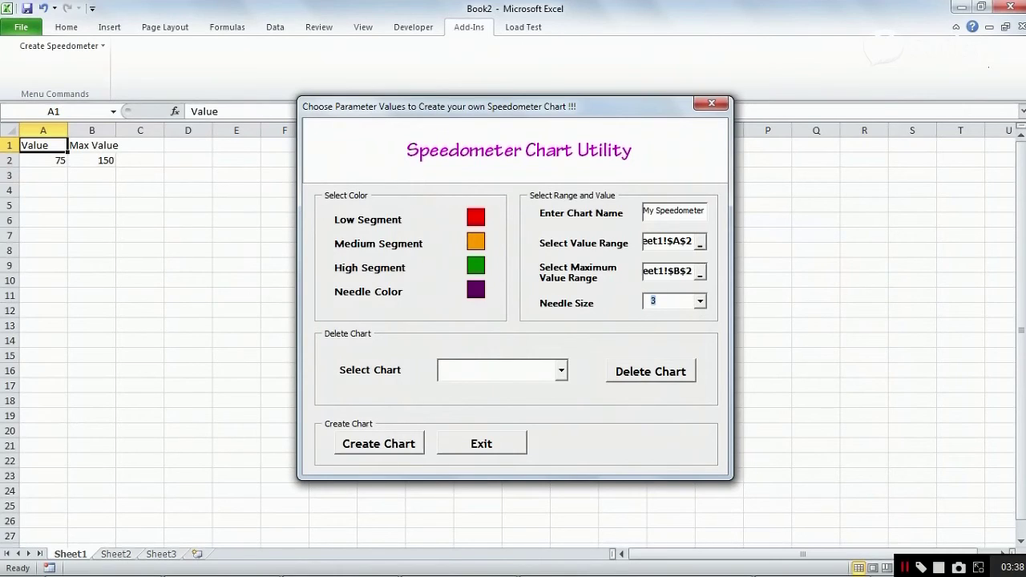
key(Tab)
key(Return)
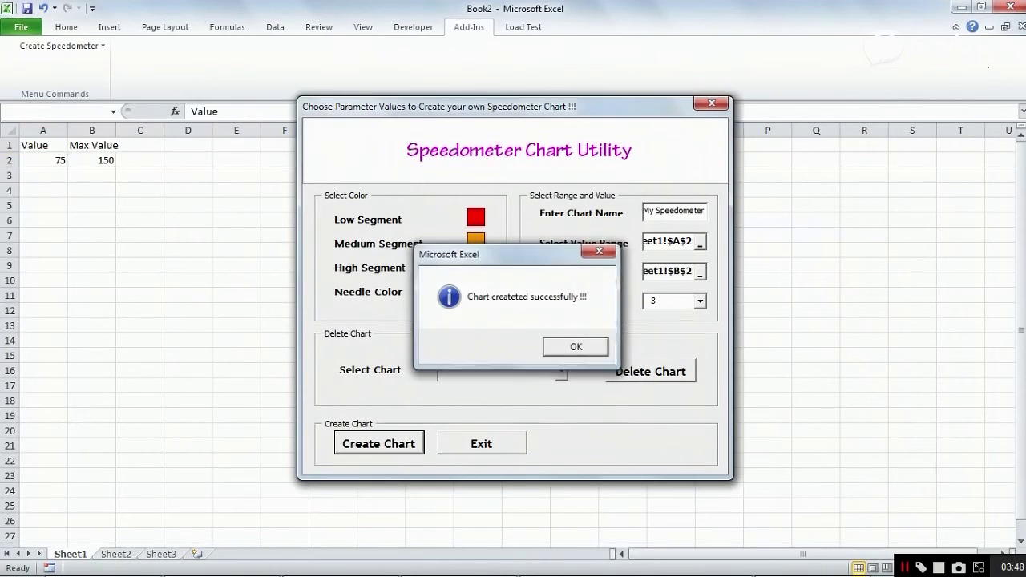
Dismiss the success message to reveal the My Speedometer gauge on the sheet.
key(Return)
key(Return)
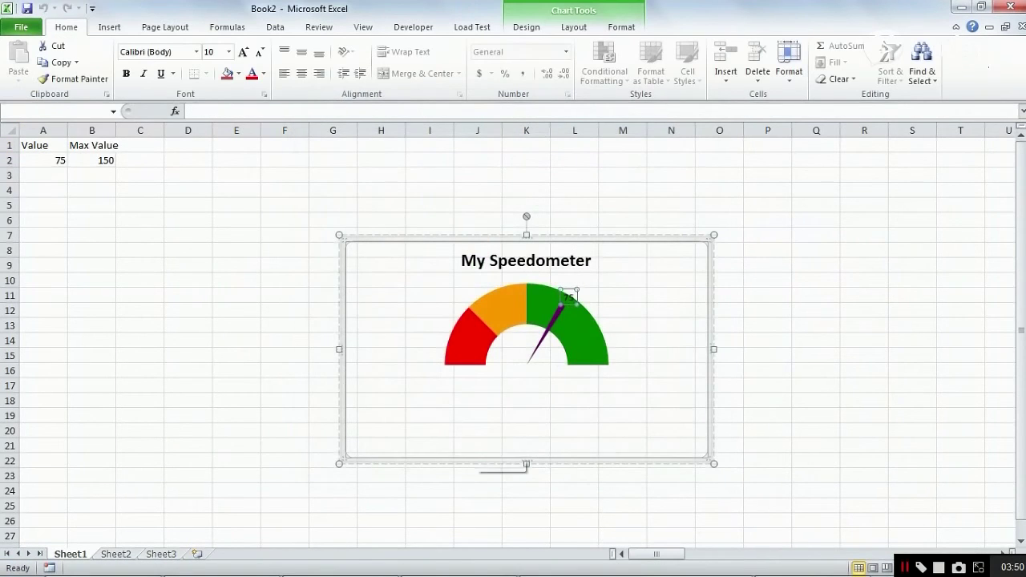